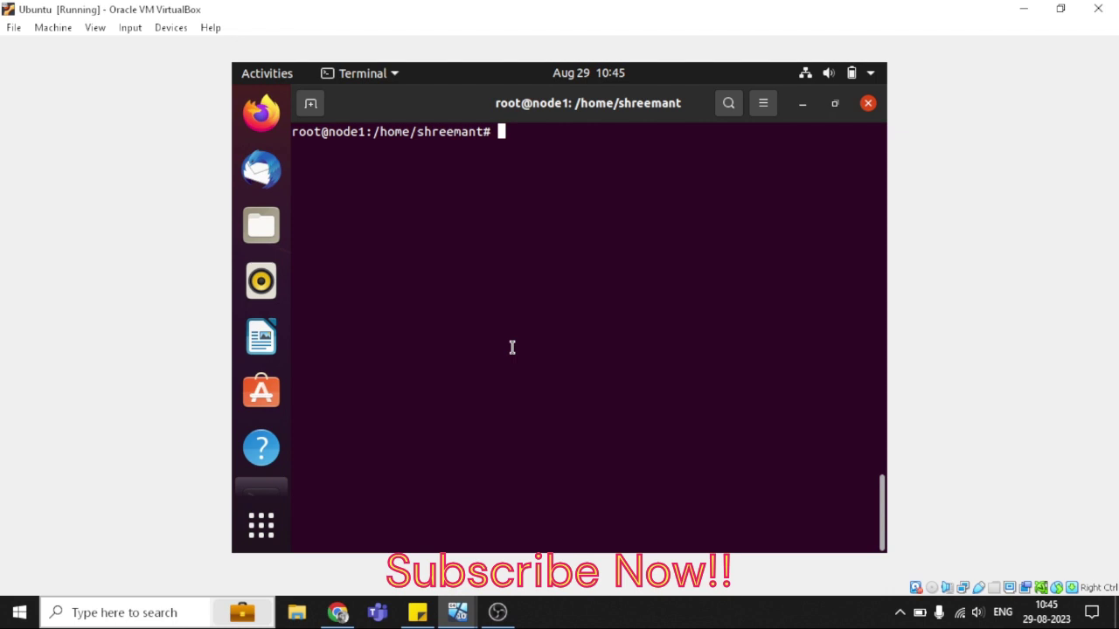
Step: Run apt install xrdp and confirm xrdp 0.9.12-1 is already the newest version
type("apt inst")
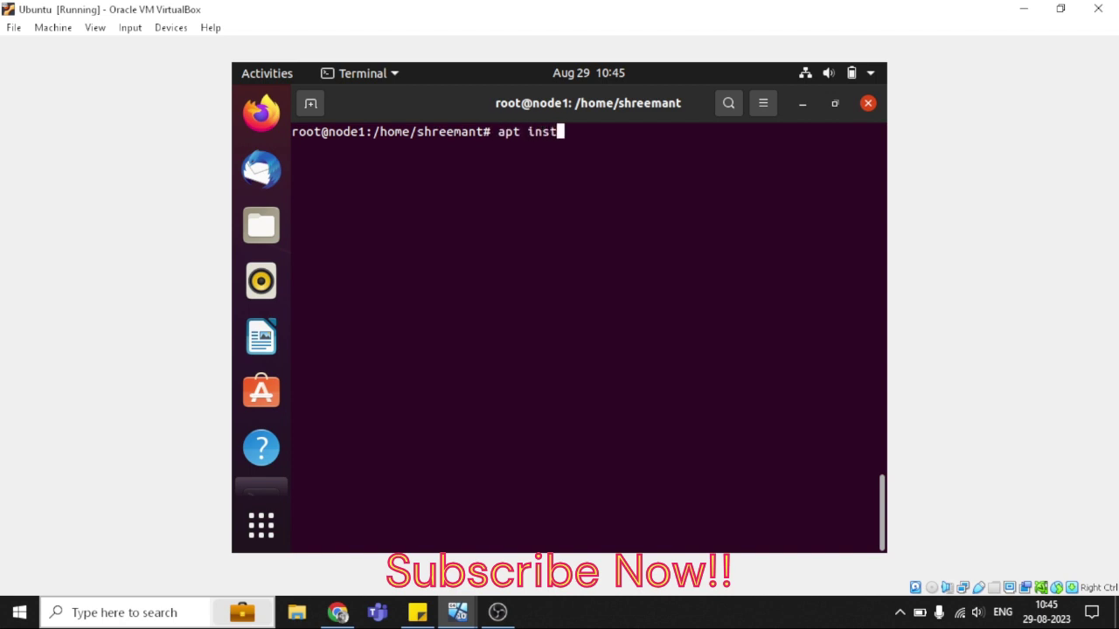
type("all xrdp")
key("Return")
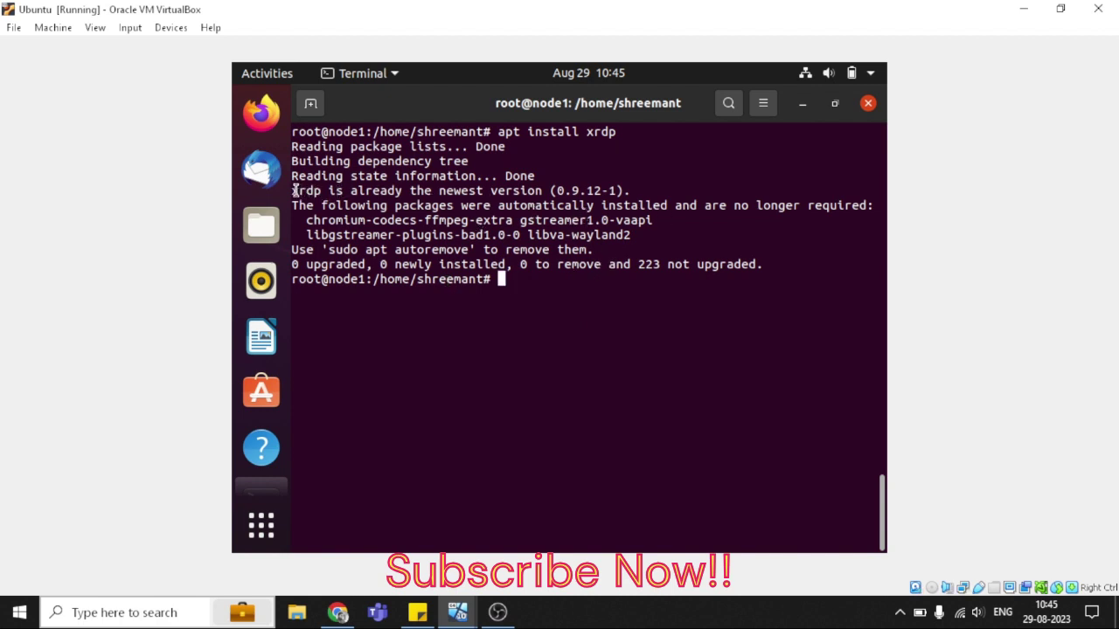
left_click_drag(295, 190, 558, 181)
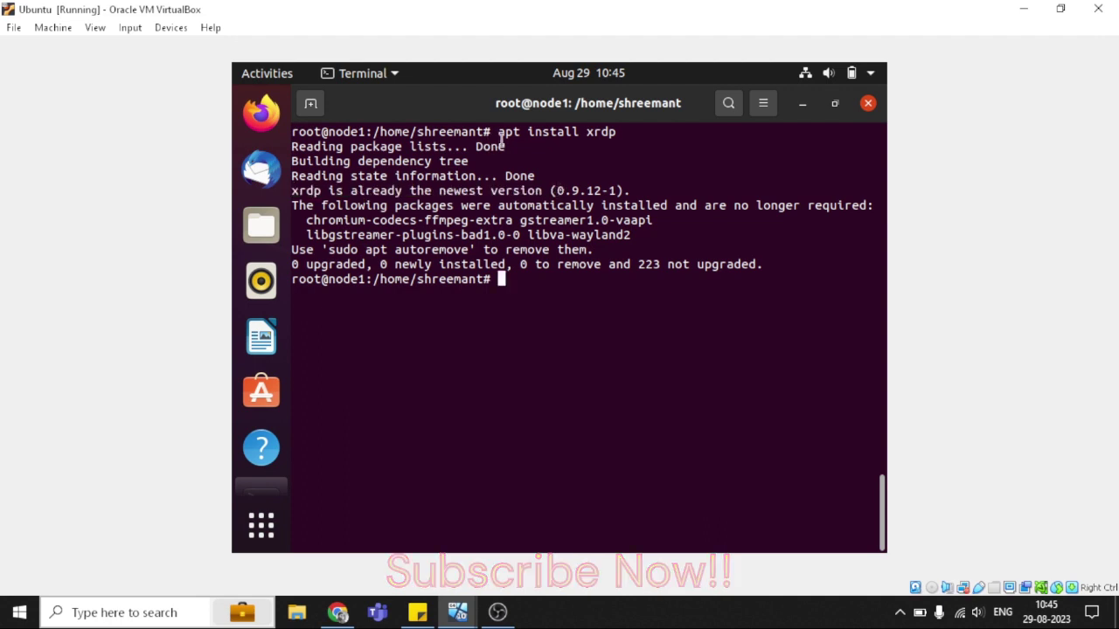
left_click_drag(498, 131, 622, 132)
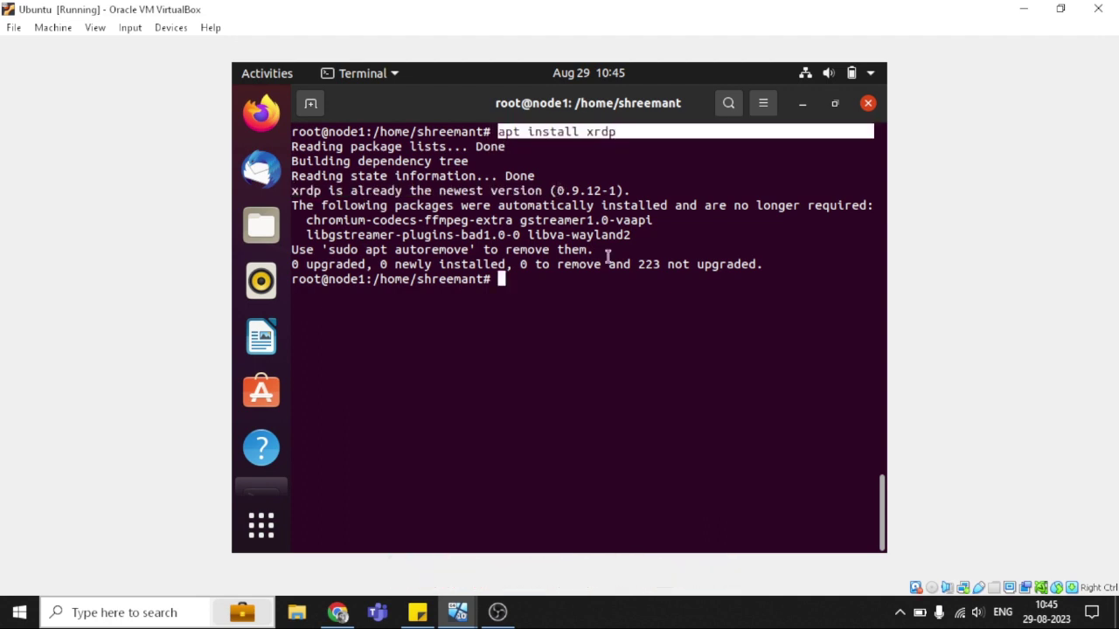
left_click(564, 294)
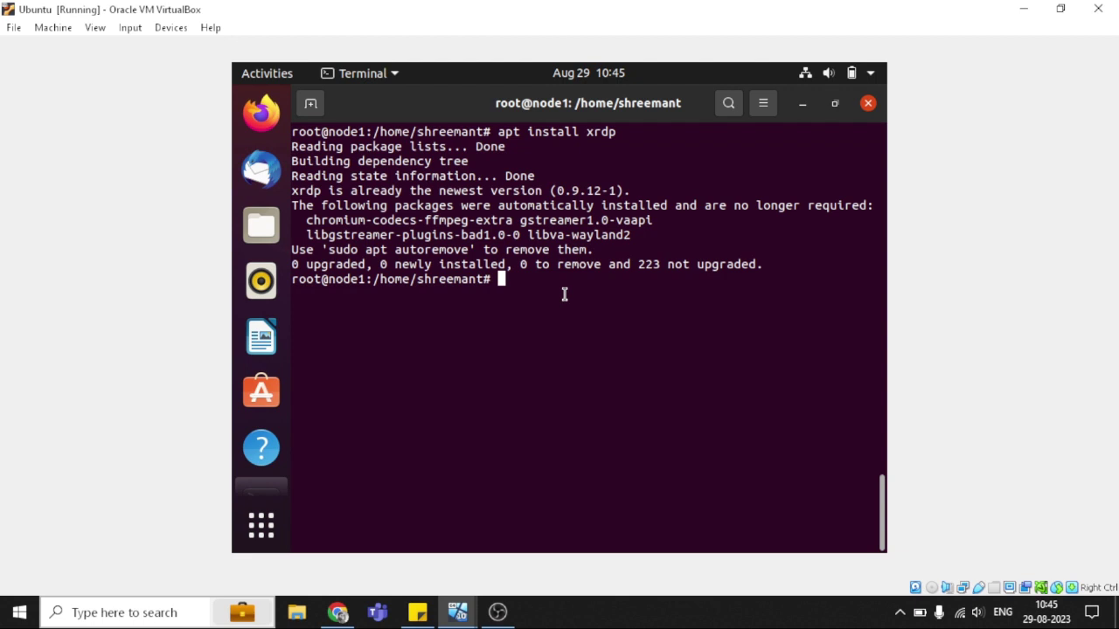
Step: Clear the terminal and run adduser xrdp ssl-cert to put xrdp in the ssl-cert group
key("ctrl+l")
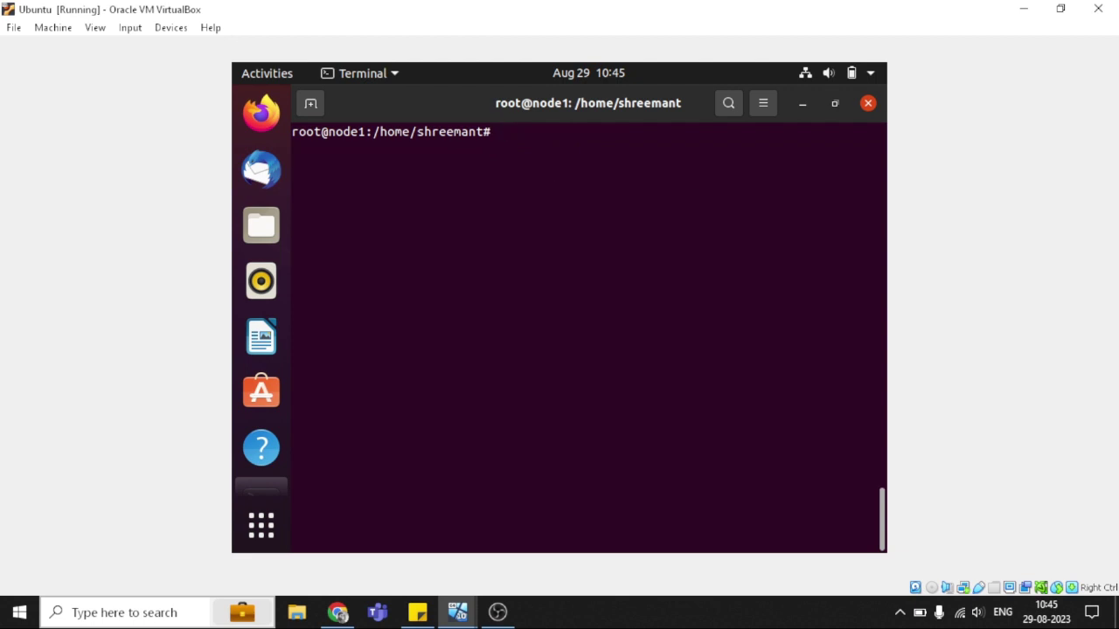
type("adduser xrdp")
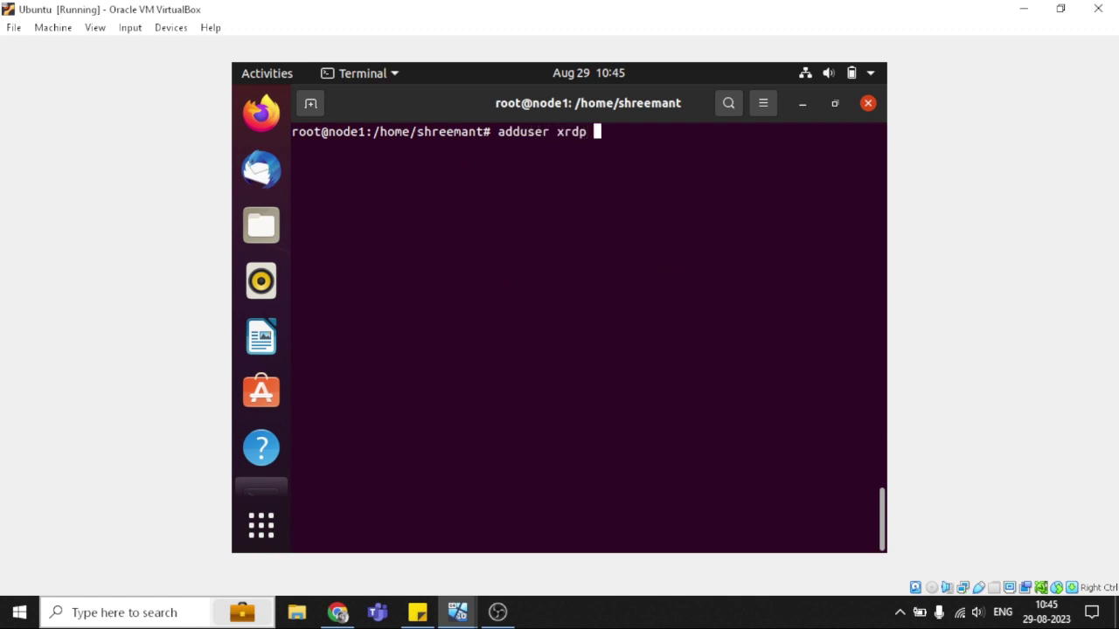
type(" ssl-cert")
key("Return")
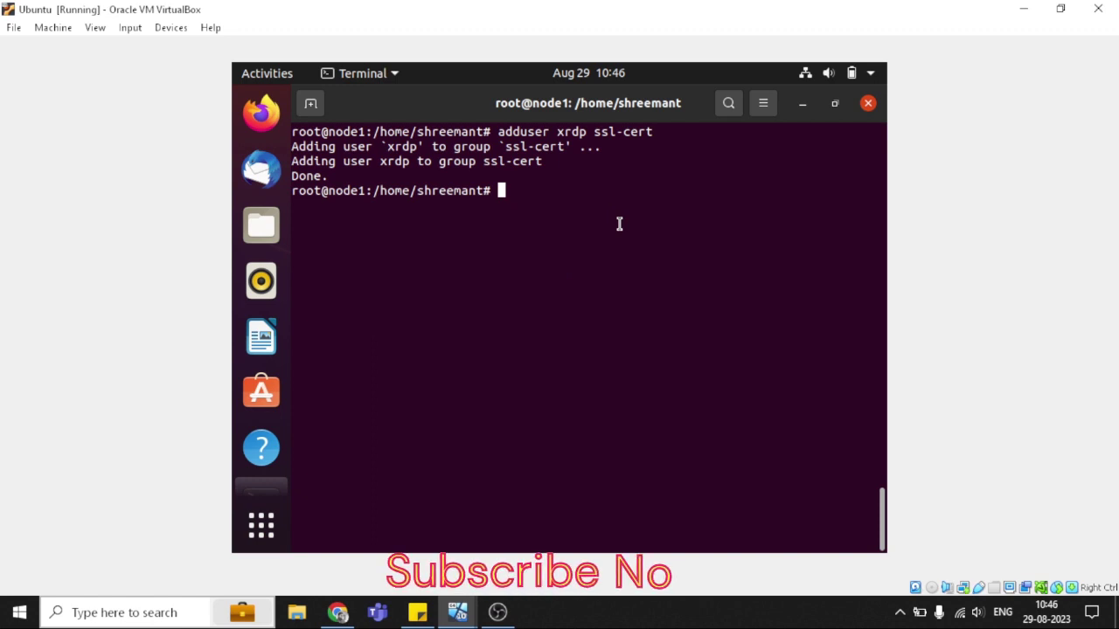
Step: List network interfaces with ip a and locate the enp0s3 interface address
type("ip a")
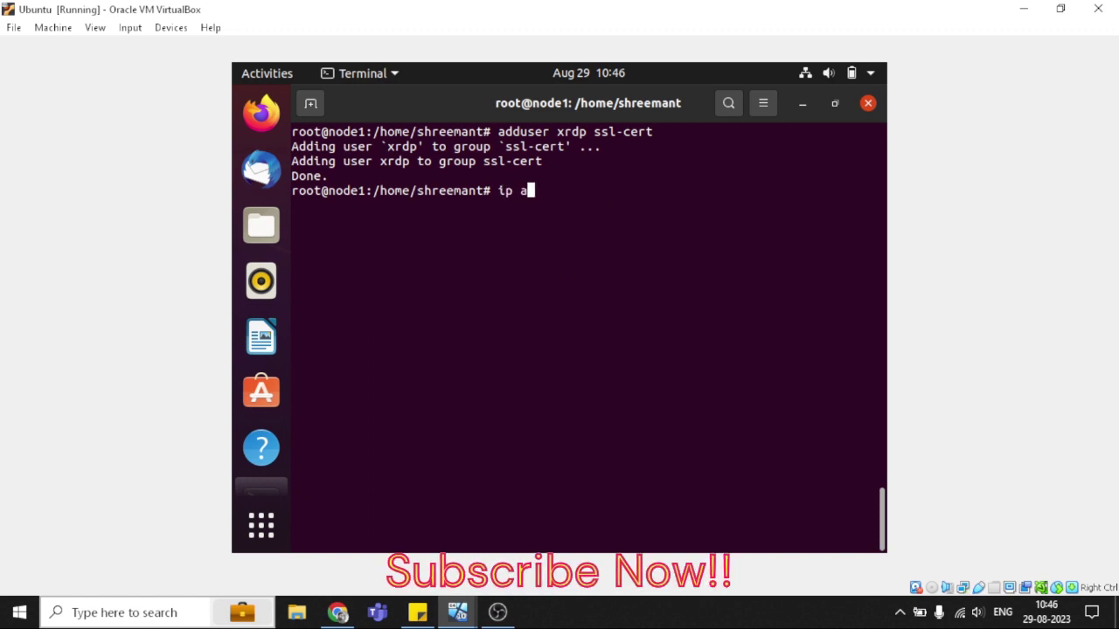
key("Return")
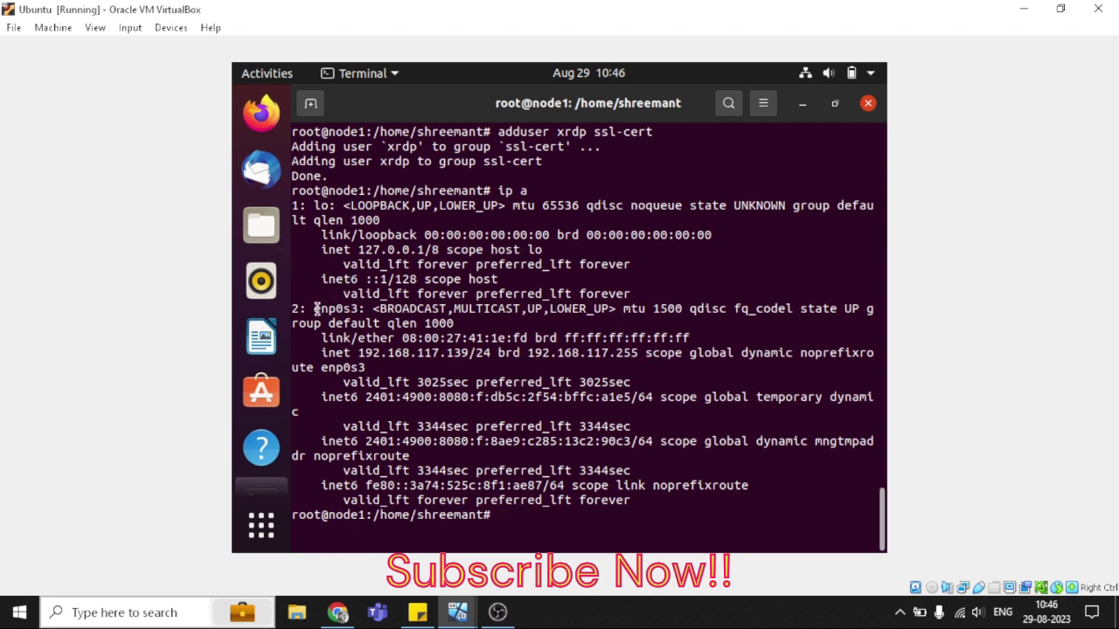
left_click_drag(314, 308, 363, 306)
left_click(364, 306)
Step: Add a ufw rule allowing 192.168.117.139 to any port 3389
type("ufw all")
key("BackSpace")
type("ow ")
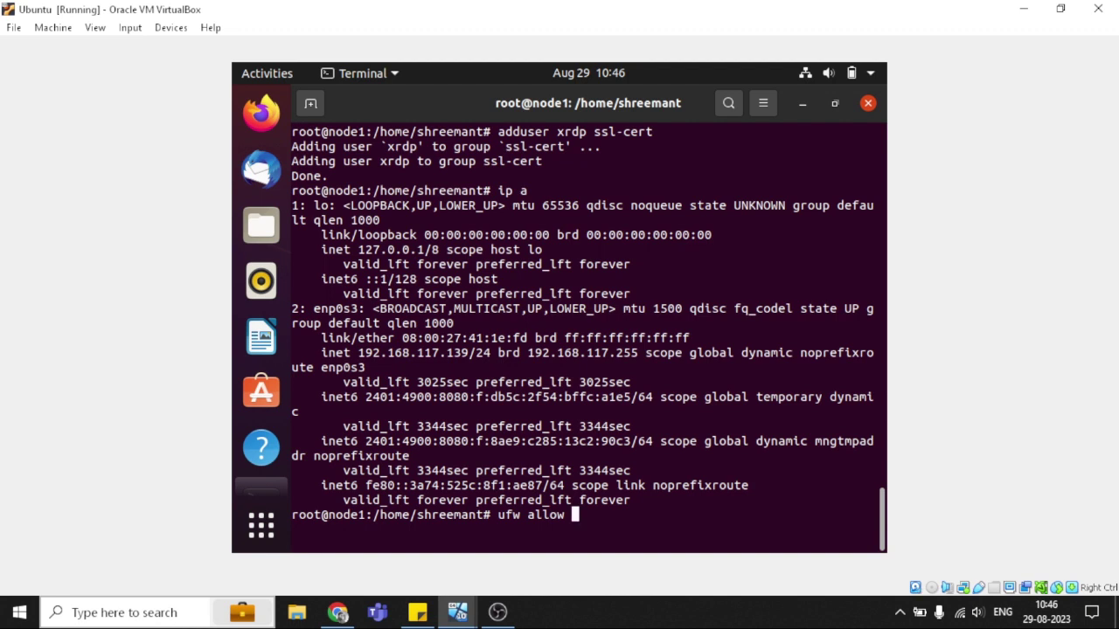
type("from 192.")
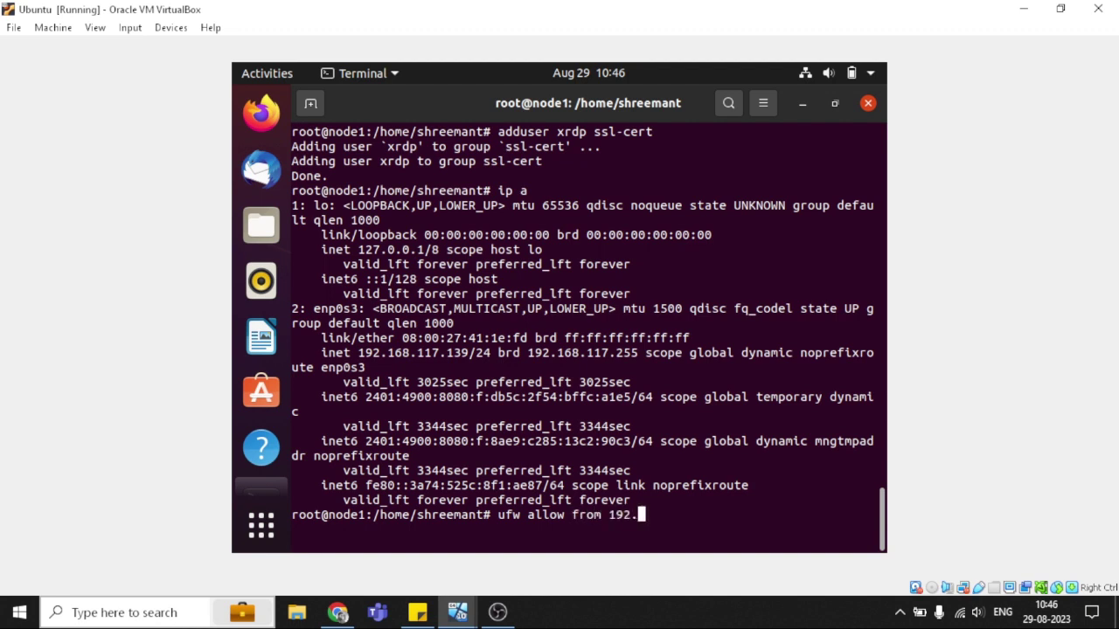
type("168.117")
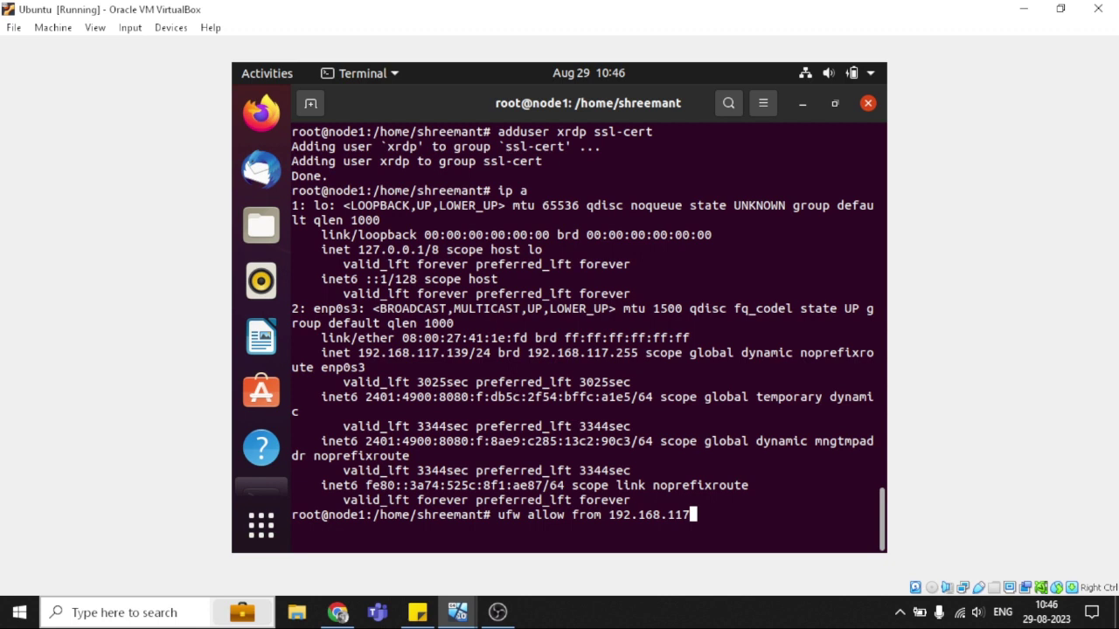
type(".139 to any port ")
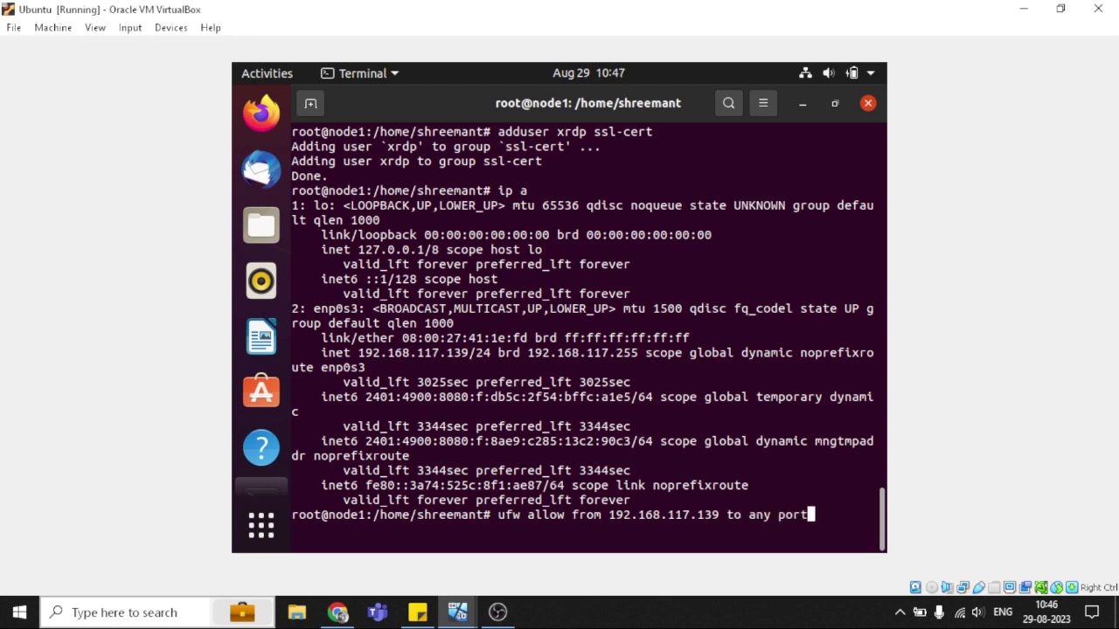
type("3389")
key("Return")
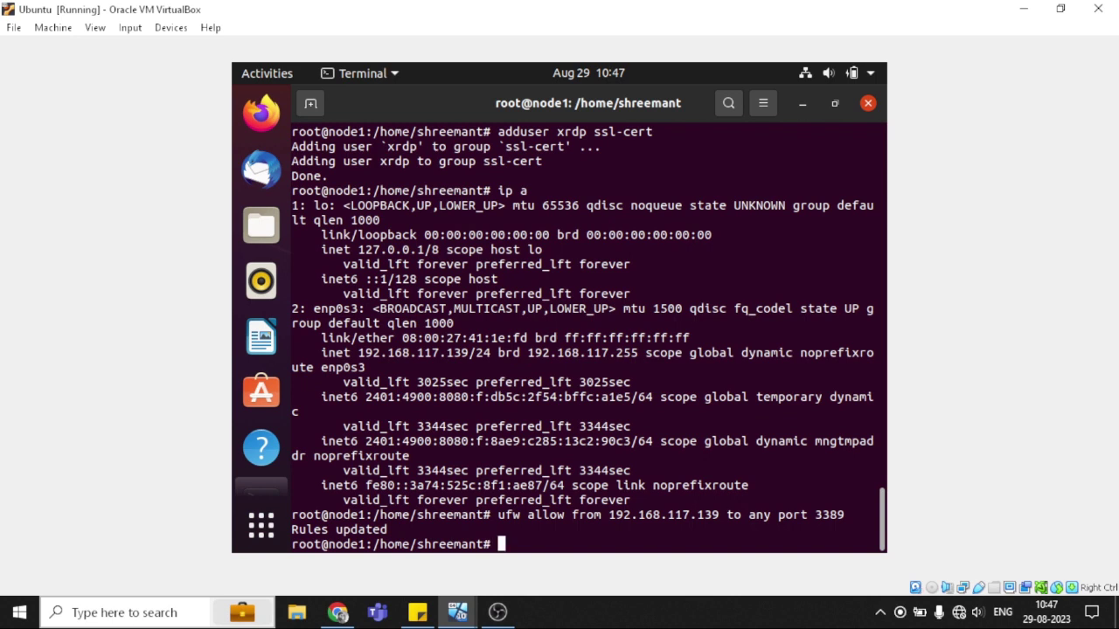
Step: Reload ufw and then enable the firewall with ufw enable
type("ufw rel")
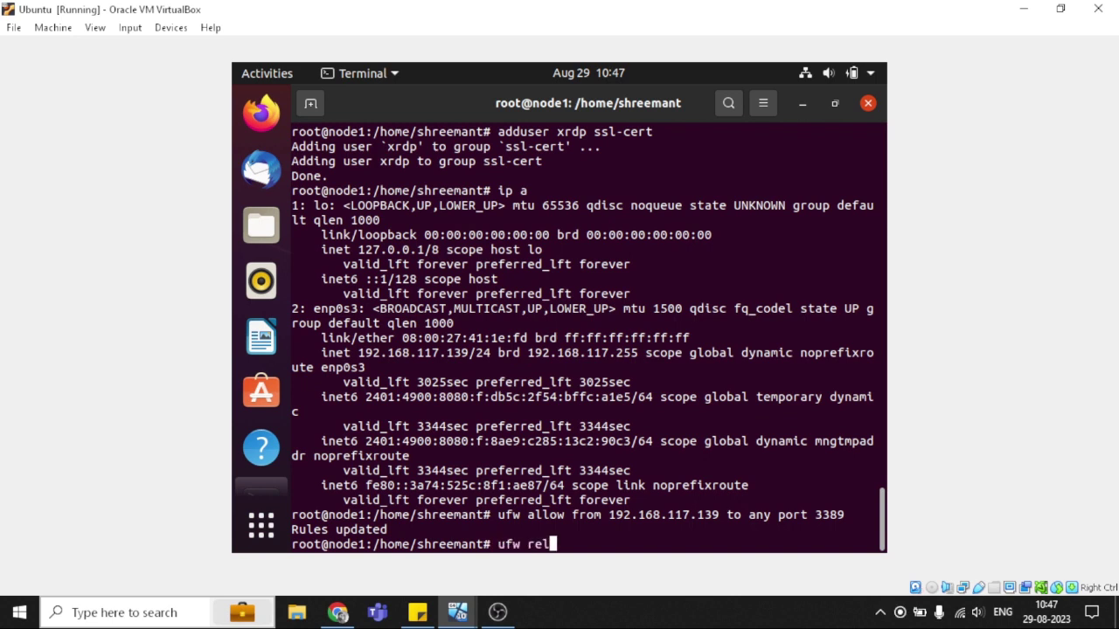
type("oad")
key("Return")
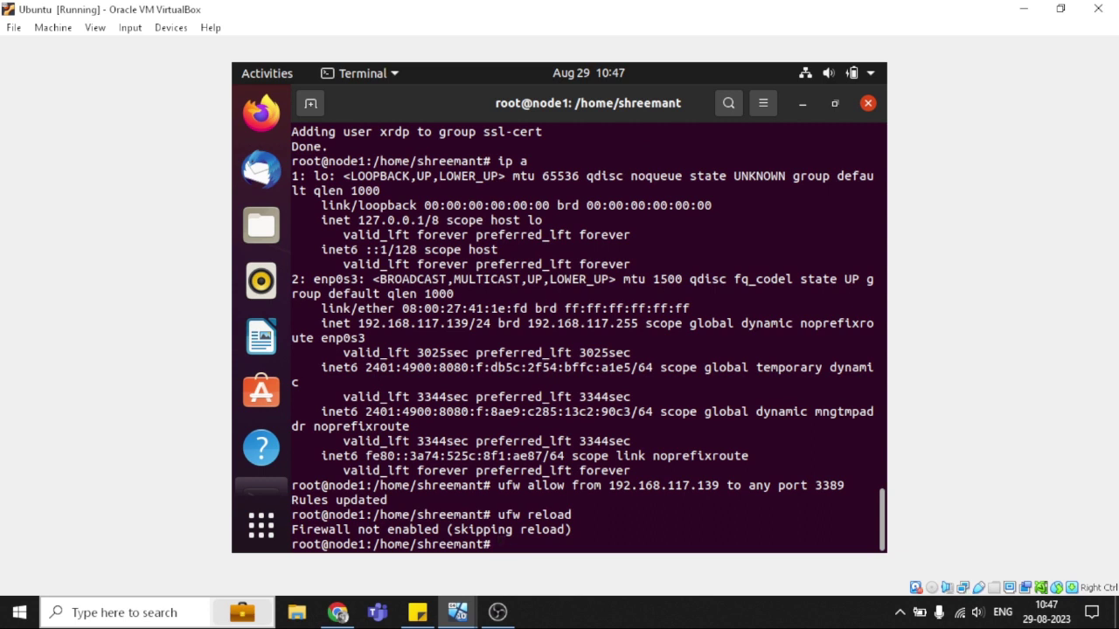
type("ufw enable")
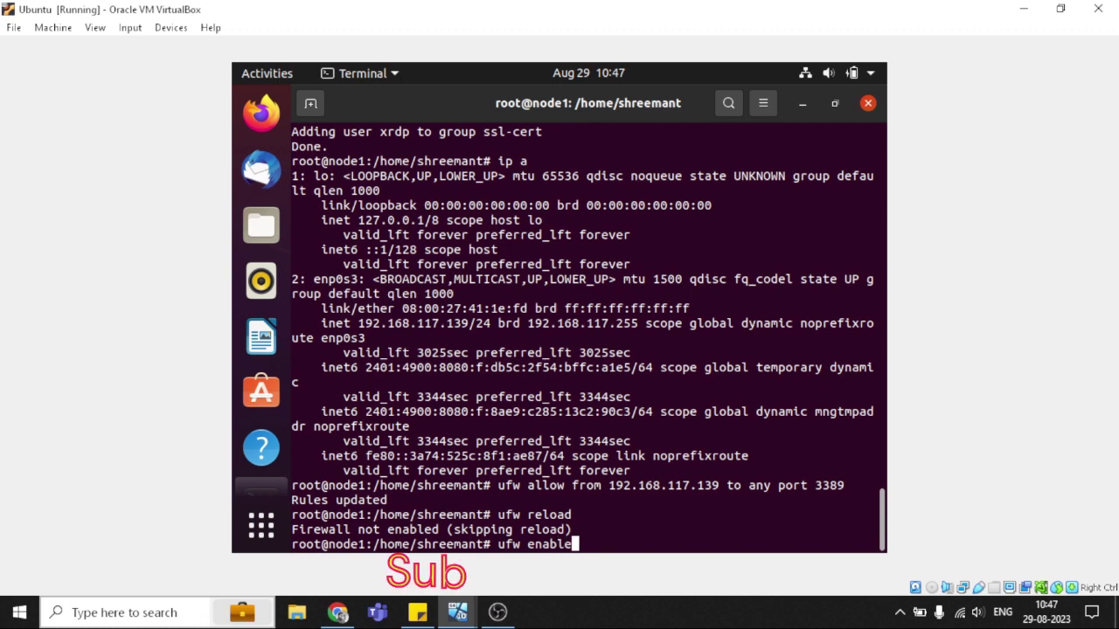
key("Return")
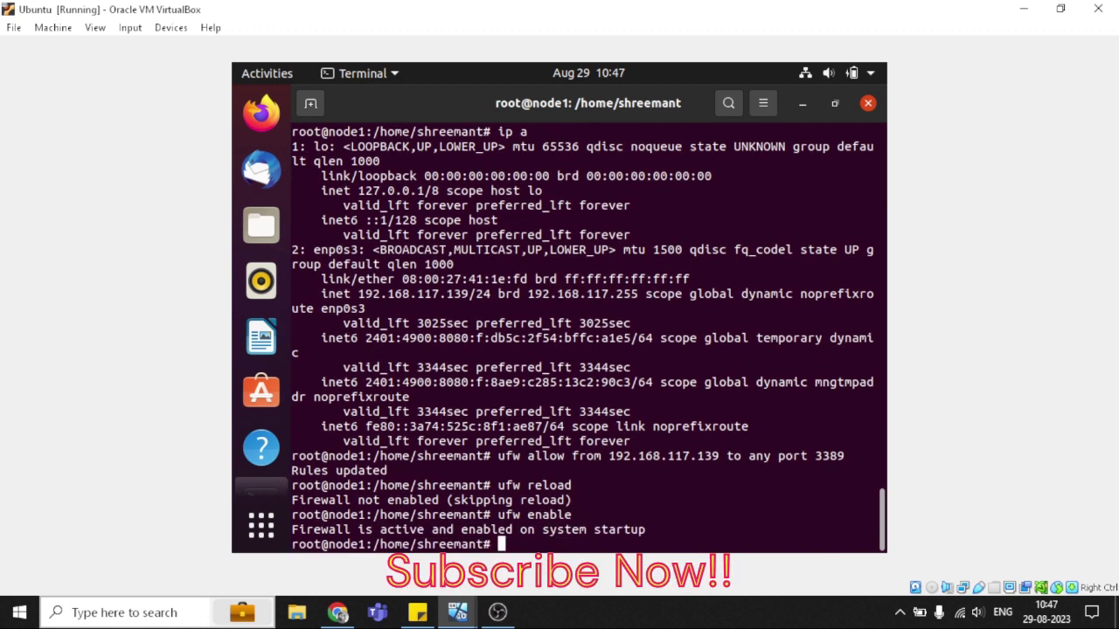
Step: Reload ufw again and display the firewall status and rules
type("ufw reload")
key("Return")
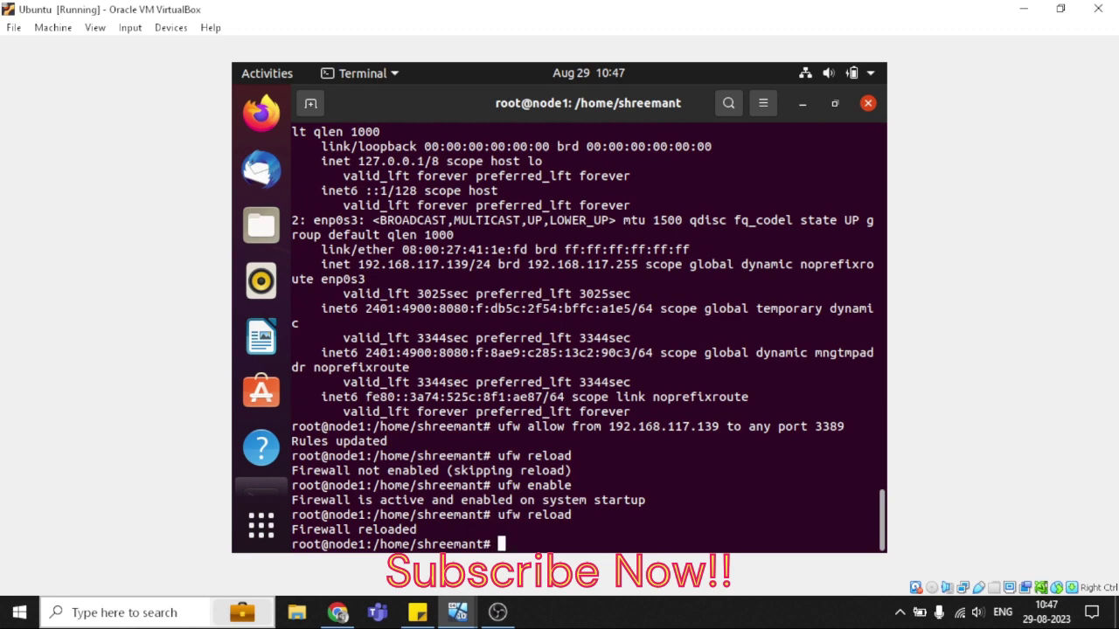
type("ufw status")
key("Return")
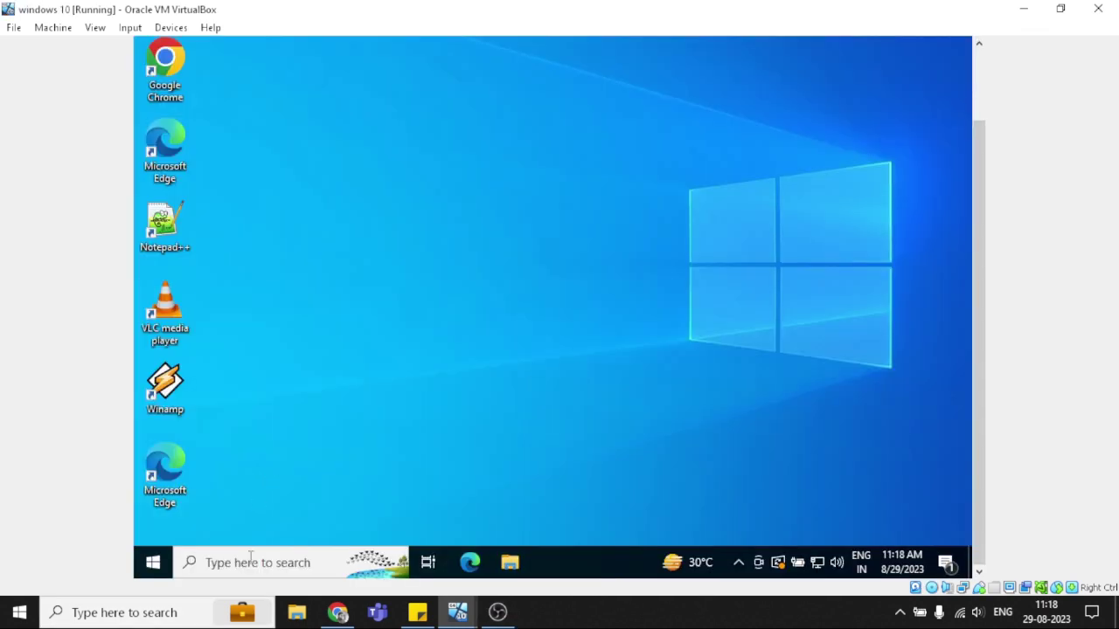
Step: Launch Remote Desktop Connection from an 'rdp' search, connect to 192.168.1.3, and accept the certificate
left_click(244, 563)
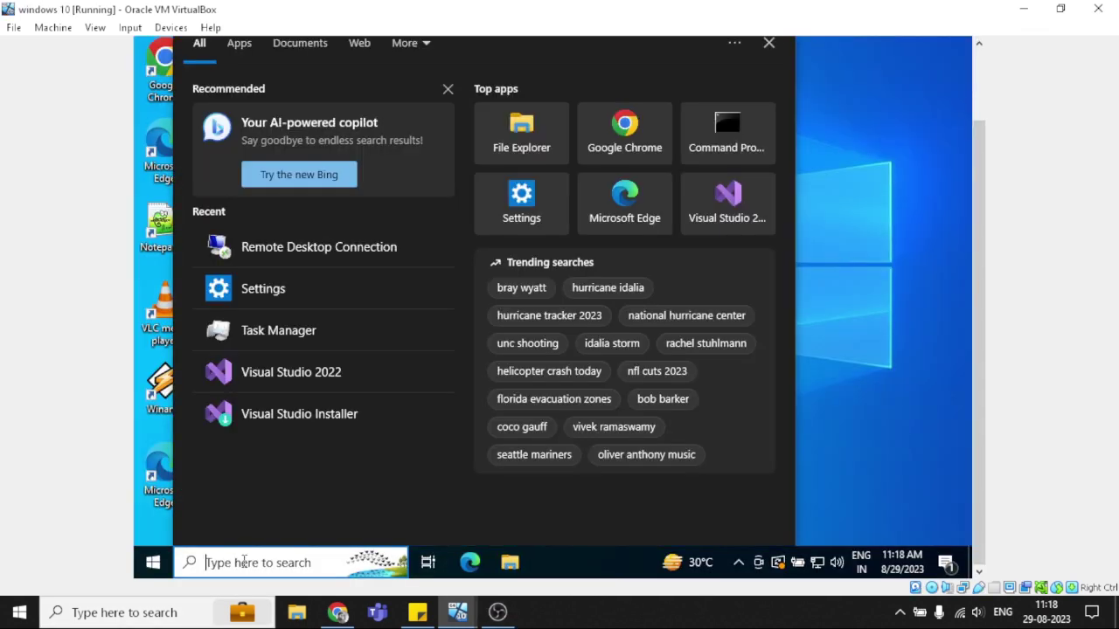
type("rdp")
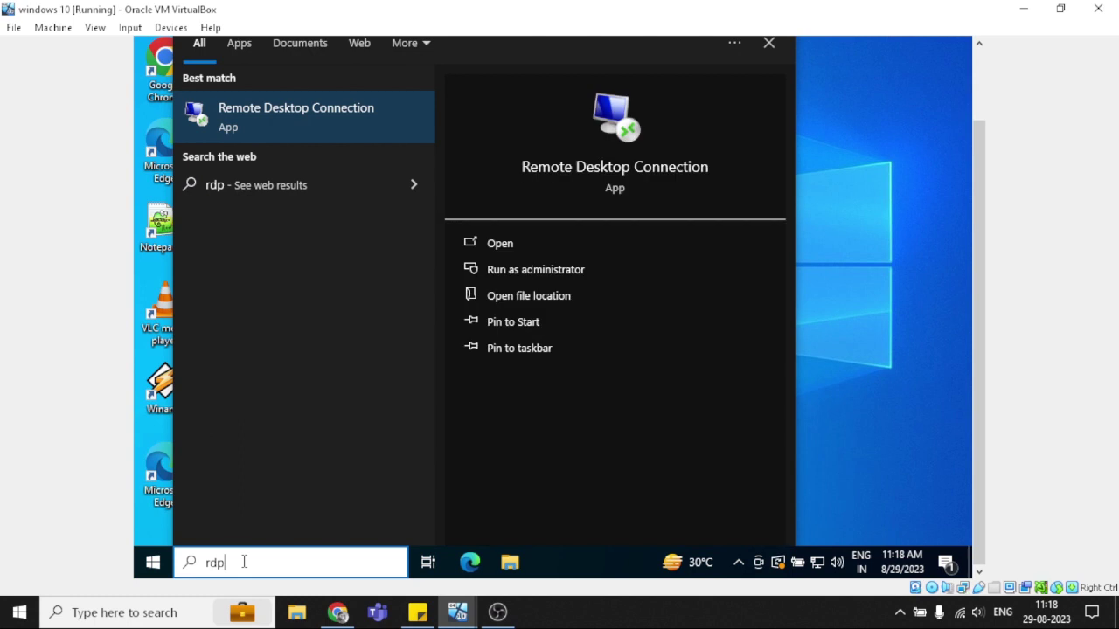
key("Return")
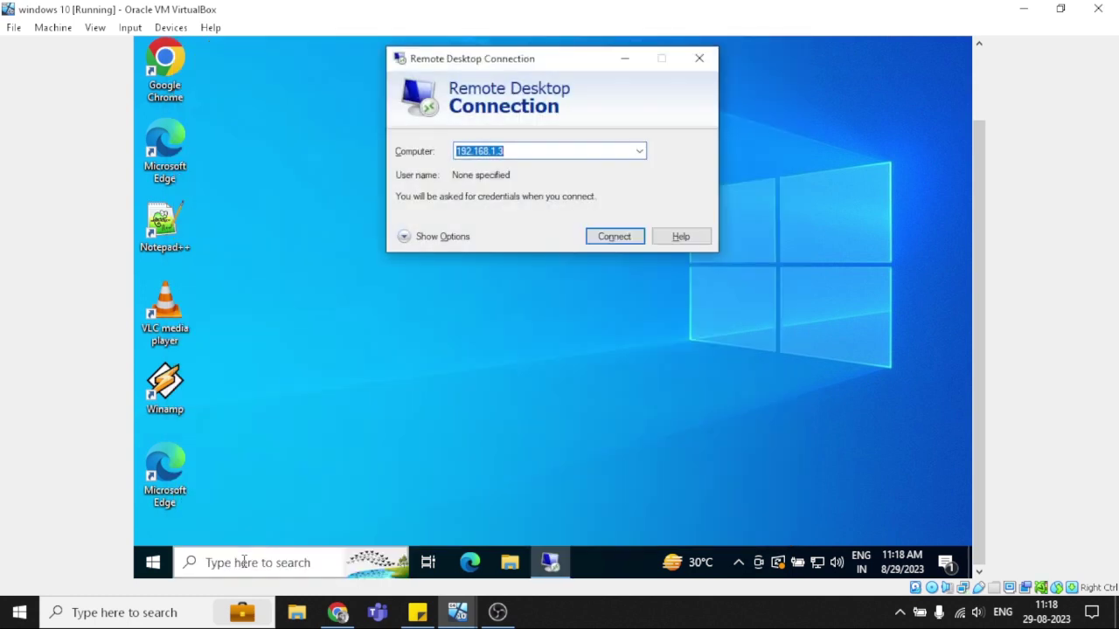
key("End")
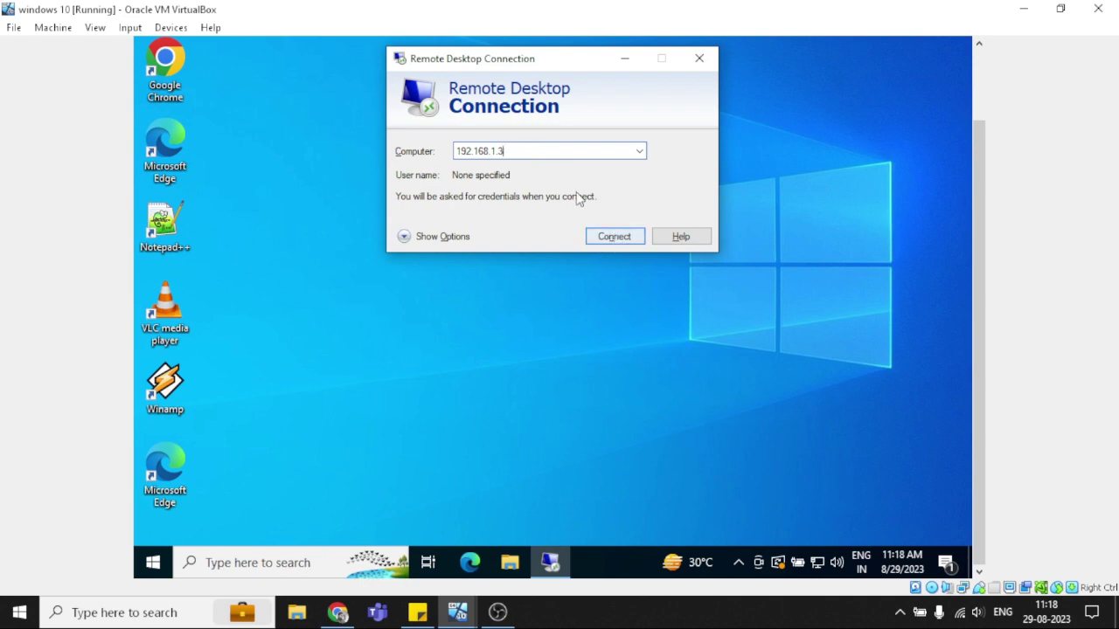
left_click(612, 239)
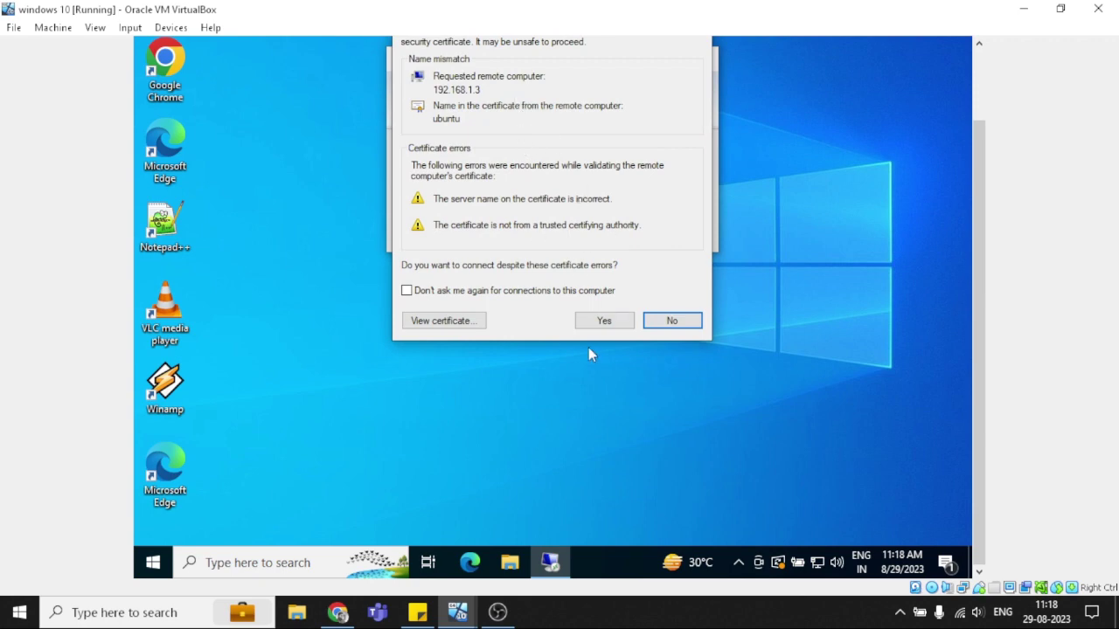
left_click(603, 321)
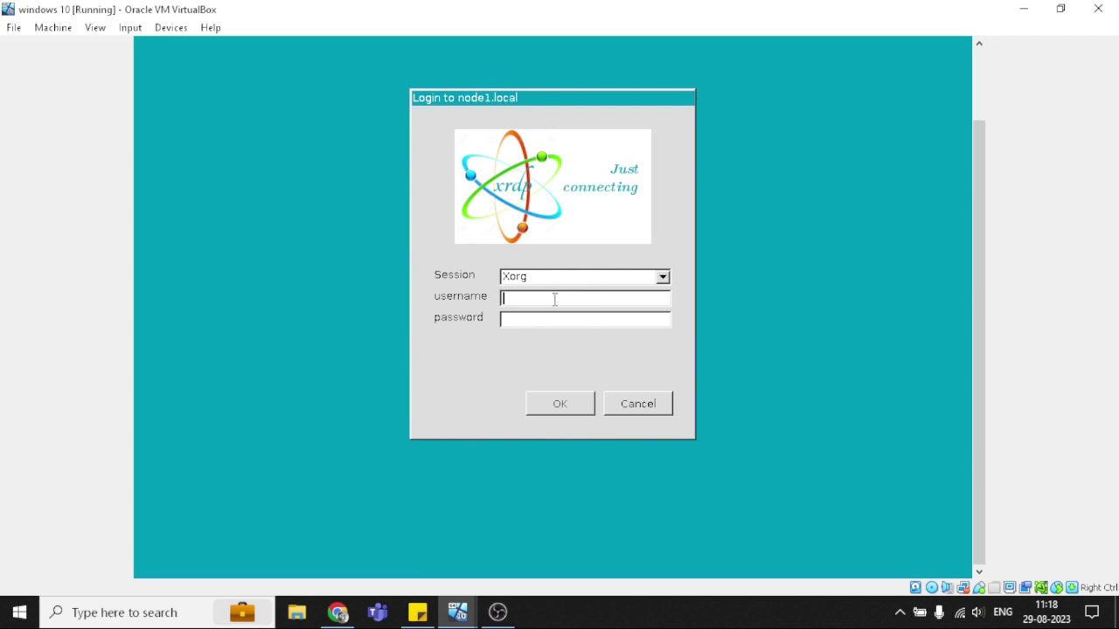
Step: Enter the Ubuntu username and password, keeping Xorg as the session type
type("shreemant")
key("Tab")
type("******")
left_click(664, 276)
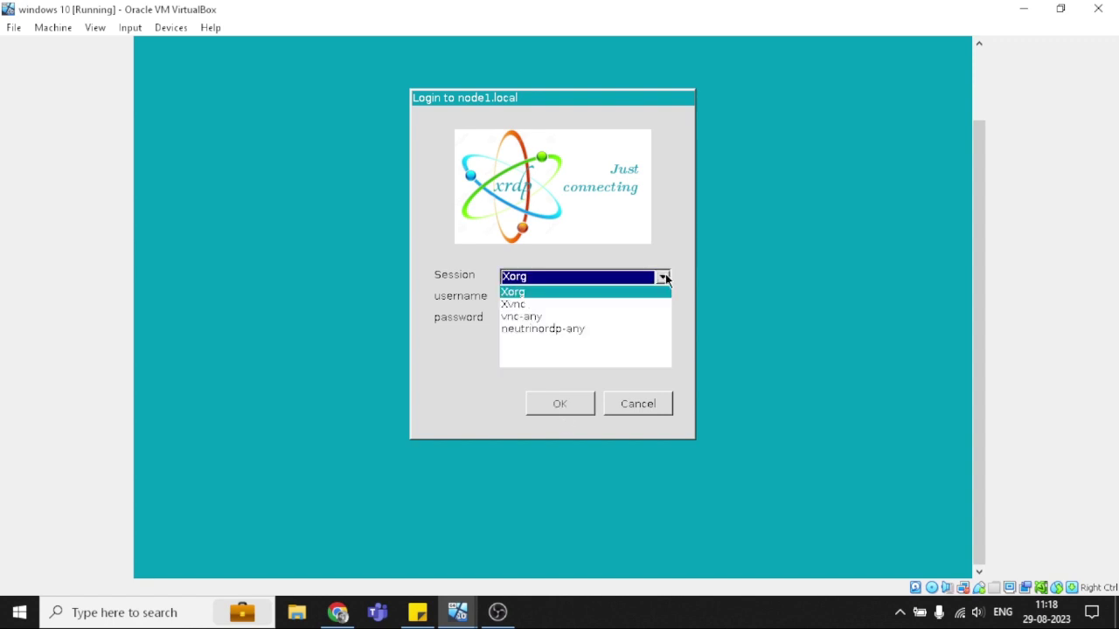
left_click(515, 292)
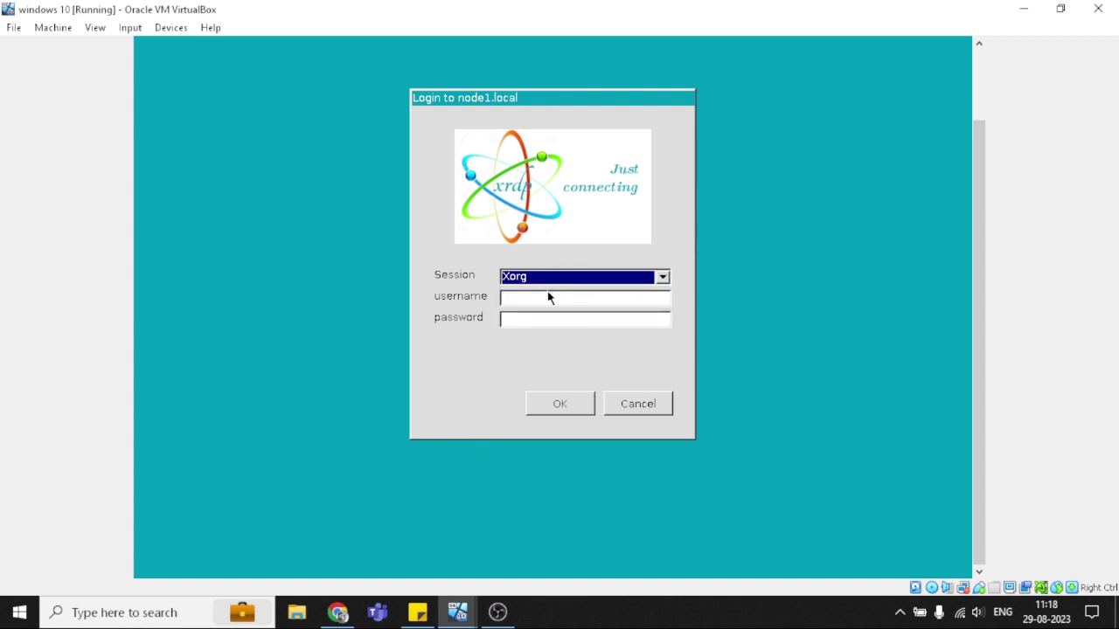
Step: Re-enter the Ubuntu username and password in the xrdp login fields
left_click(542, 297)
type("shreemant")
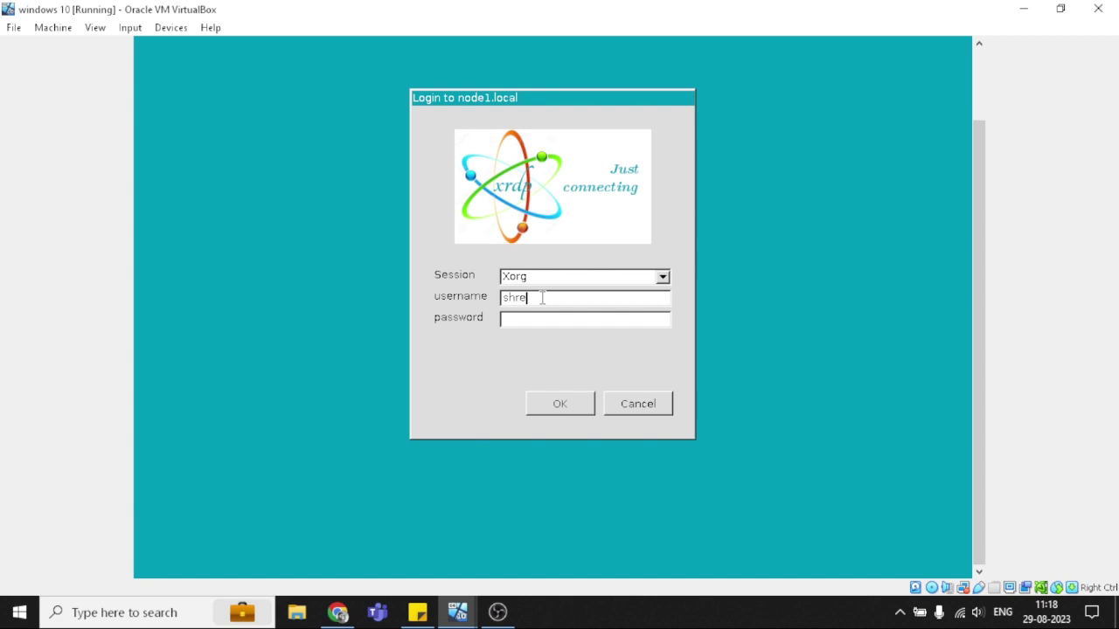
key("Tab")
type("******")
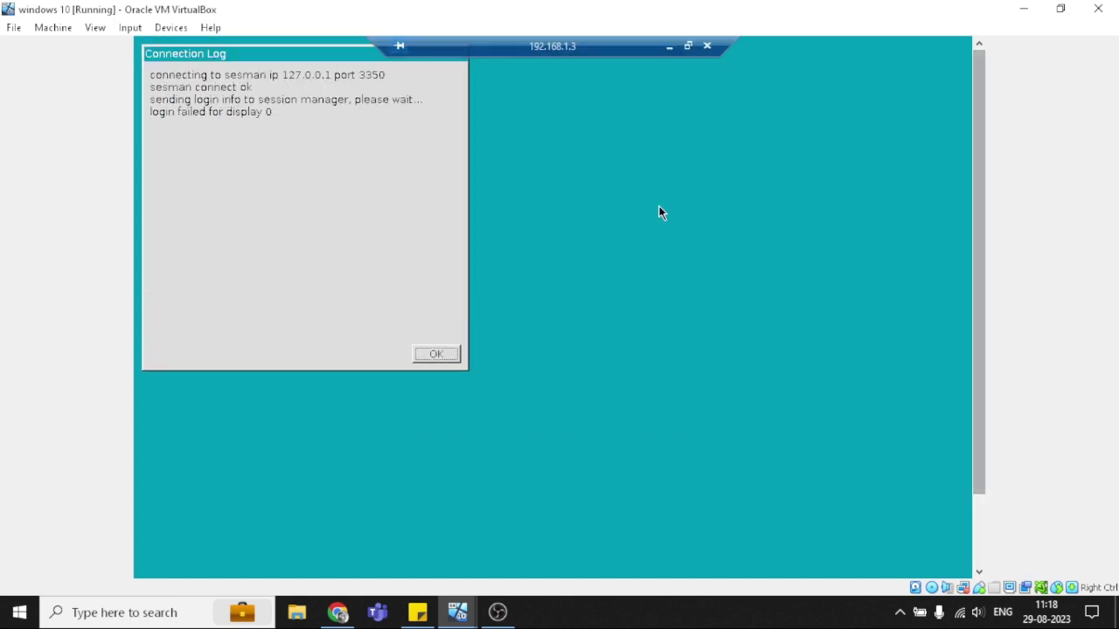
Step: Dismiss the failed-login Connection Log and type the username again
left_click(442, 355)
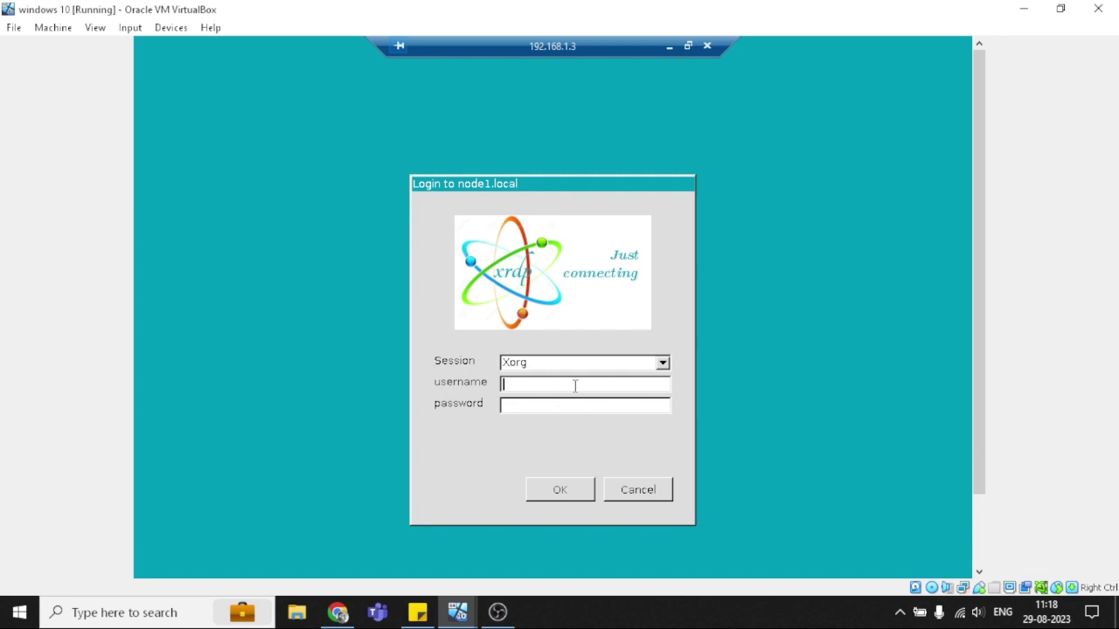
type("shreemant")
key("Tab")
Step: Enter the password and submit the xrdp login to load the remote Ubuntu 20.04 desktop
type("*******")
left_click(568, 492)
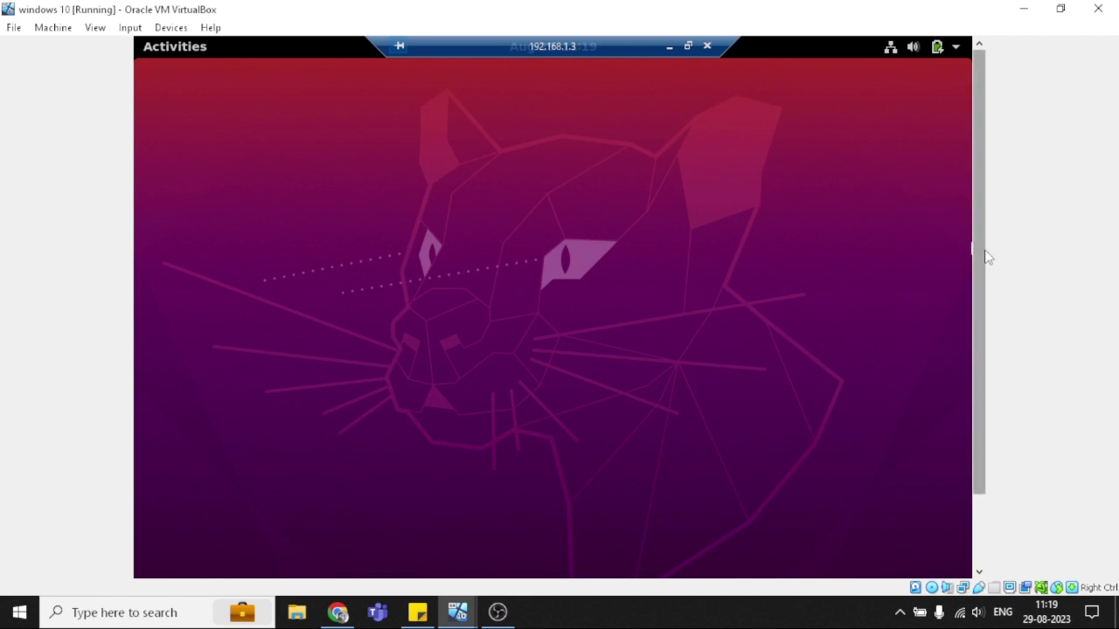
mouse_move(985, 256)
left_mouse_down()
mouse_move(969, 382)
mouse_move(985, 274)
left_mouse_up()
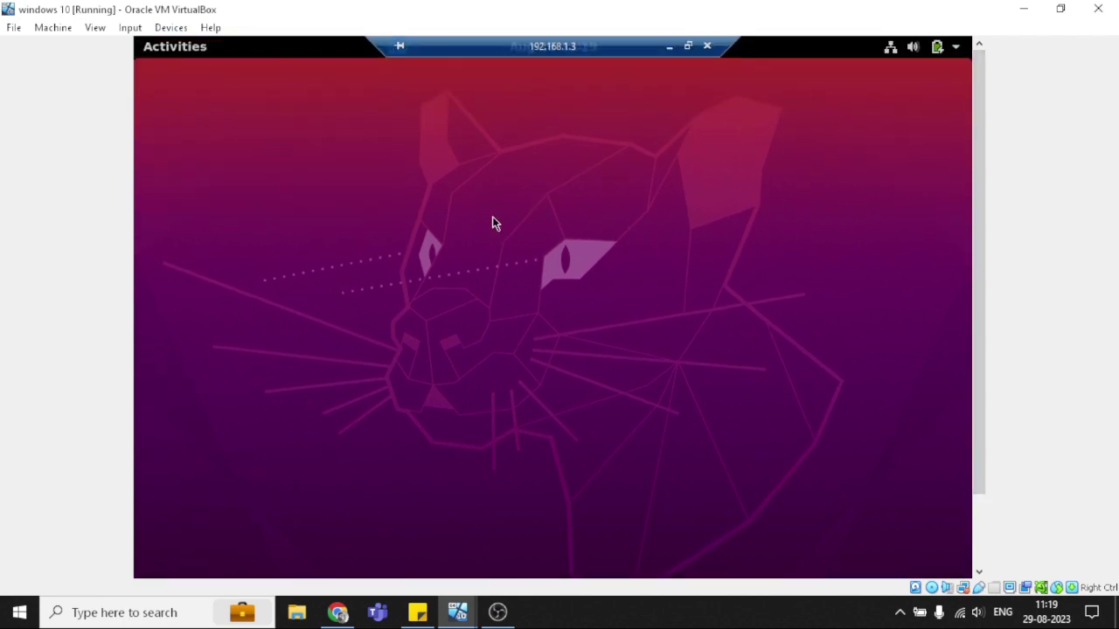